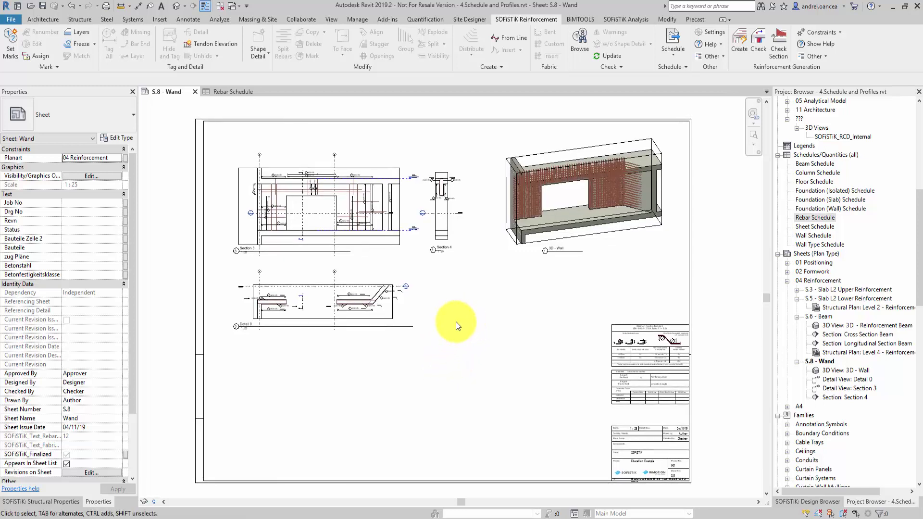
Step: Generate the SOFiSTiK_ShapeDetails_S.8_1/25 drafting view of all shape details at scale 1:25
{"action": "left_click", "coordinate": [264, 54]}
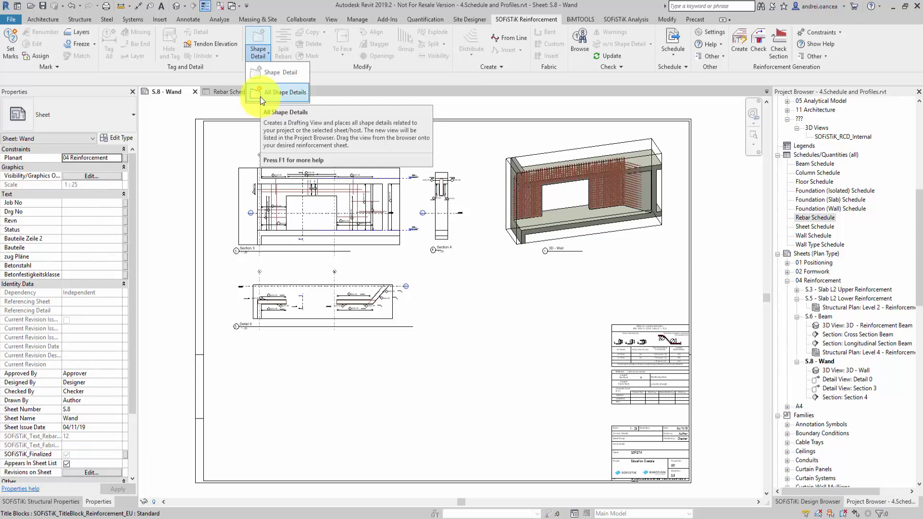
{"action": "left_click", "coordinate": [261, 93]}
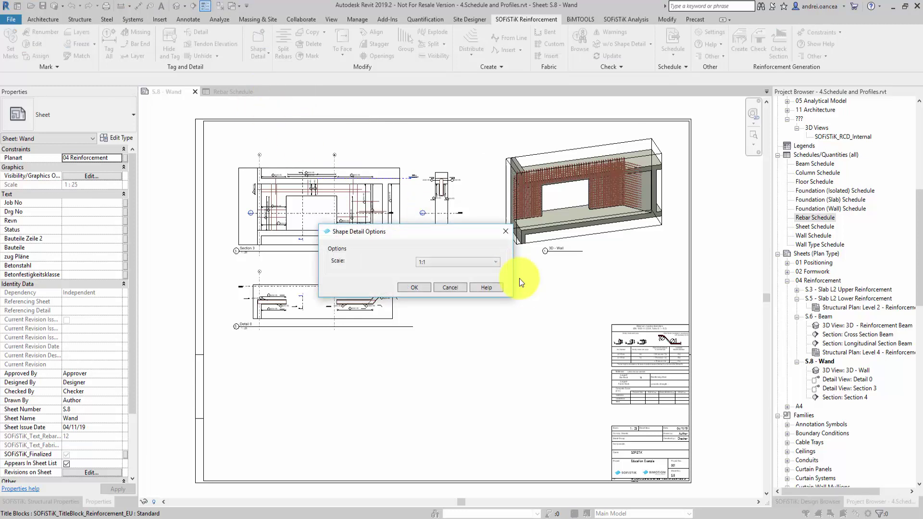
{"action": "left_click", "coordinate": [496, 262]}
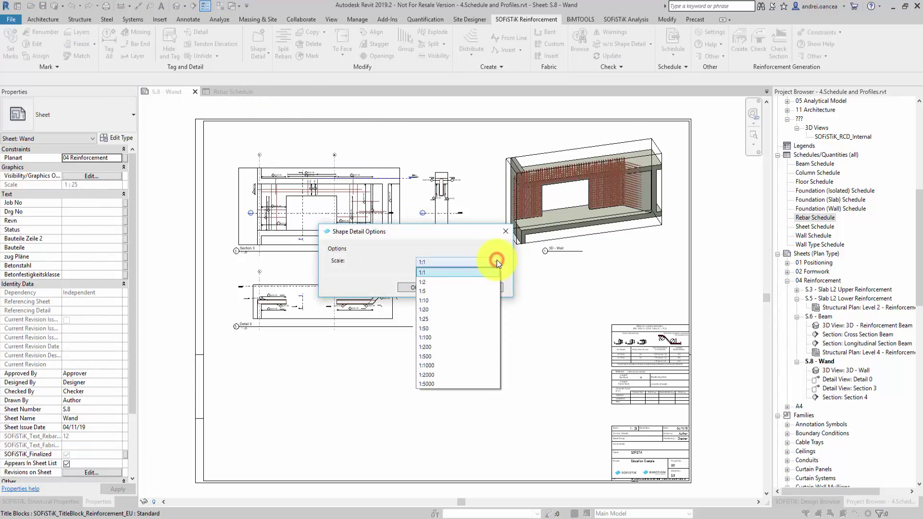
{"action": "left_click", "coordinate": [453, 319]}
{"action": "left_click", "coordinate": [416, 288]}
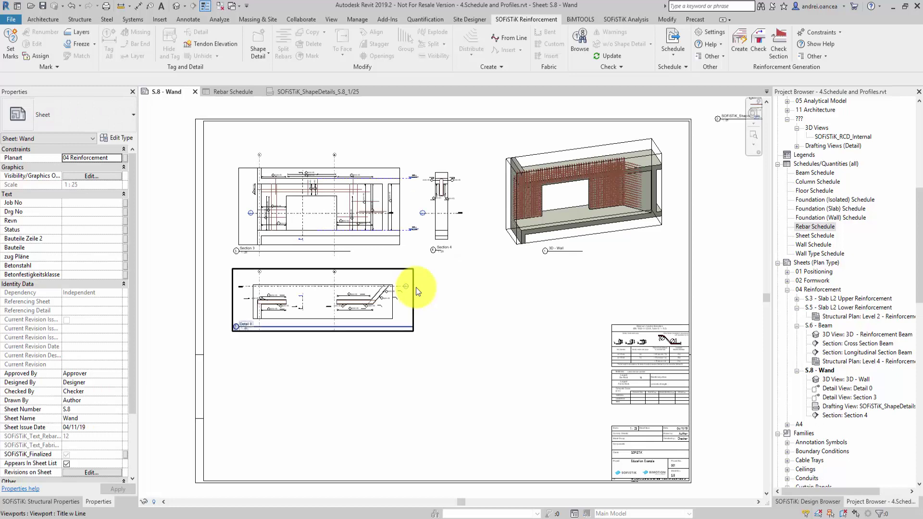
Step: Drag the SOFiSTiK_ShapeDetails_S.8_1/25 viewport onto sheet S.8, beneath Detail 0
{"action": "scroll", "coordinate": [414, 286], "scroll_direction": "down", "scroll_amount": 3}
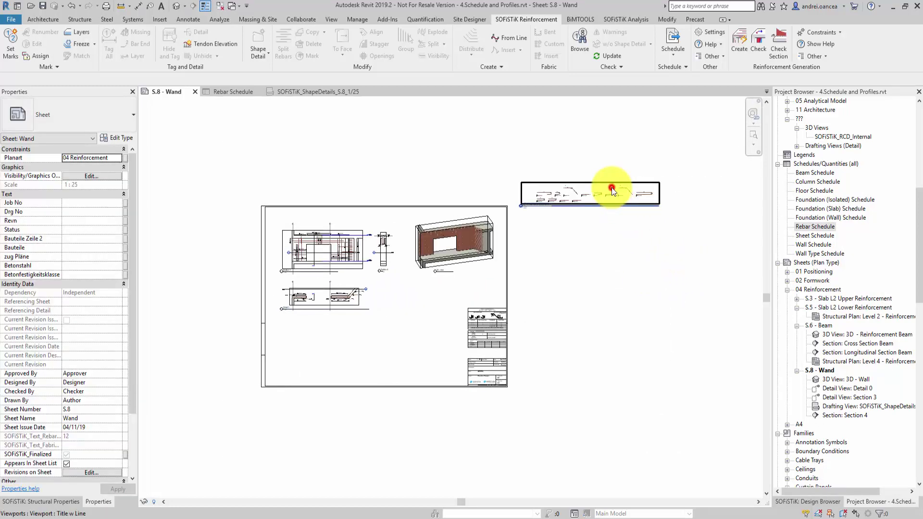
{"action": "left_click", "coordinate": [612, 187]}
{"action": "left_click_drag", "start_coordinate": [610, 182], "coordinate": [378, 329]}
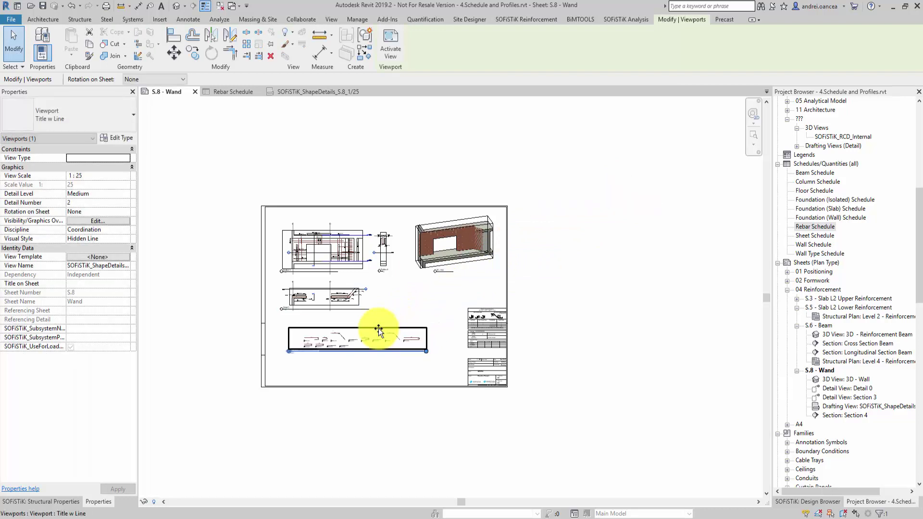
{"action": "left_click", "coordinate": [364, 376]}
{"action": "scroll", "coordinate": [364, 376], "scroll_direction": "up", "scroll_amount": 1}
{"action": "scroll", "coordinate": [278, 348], "scroll_direction": "up", "scroll_amount": 4}
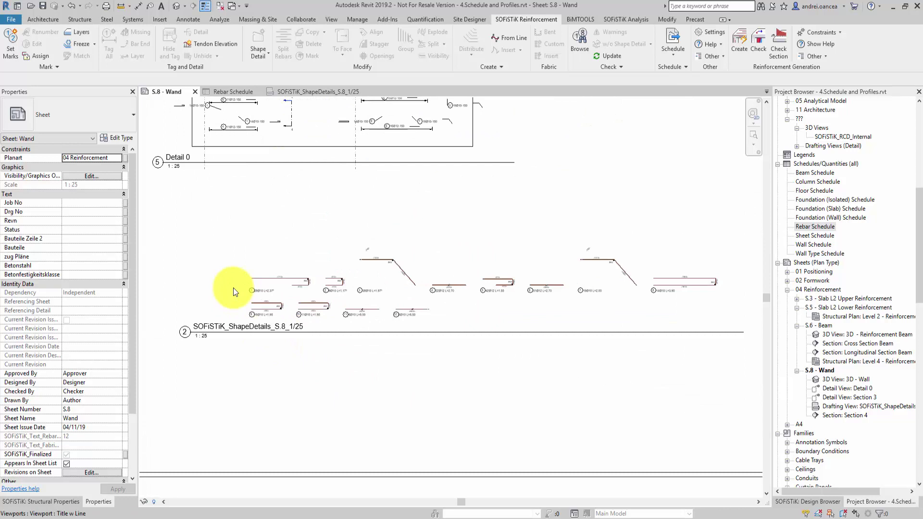
{"action": "scroll", "coordinate": [505, 332], "scroll_direction": "up", "scroll_amount": 5}
{"action": "middle_click_drag", "start_coordinate": [601, 334], "coordinate": [577, 330]}
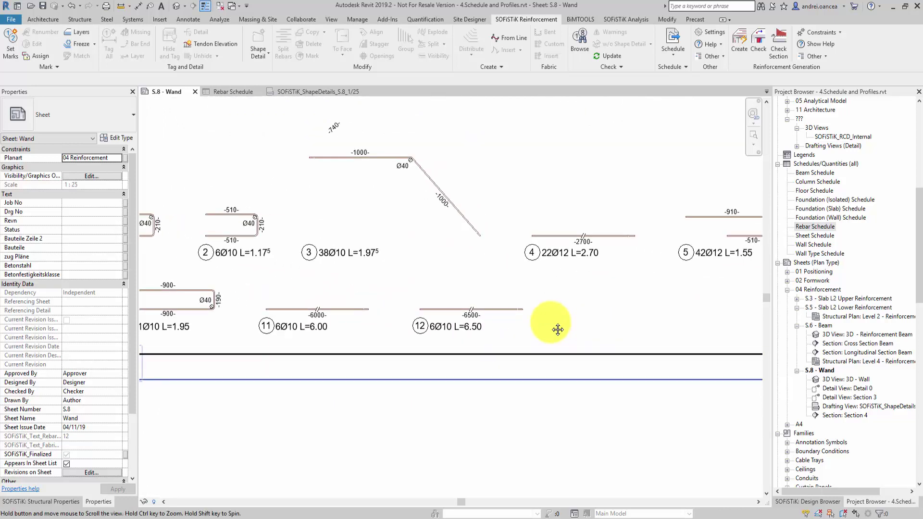
{"action": "left_click", "coordinate": [489, 309]}
{"action": "double_click", "coordinate": [484, 309]}
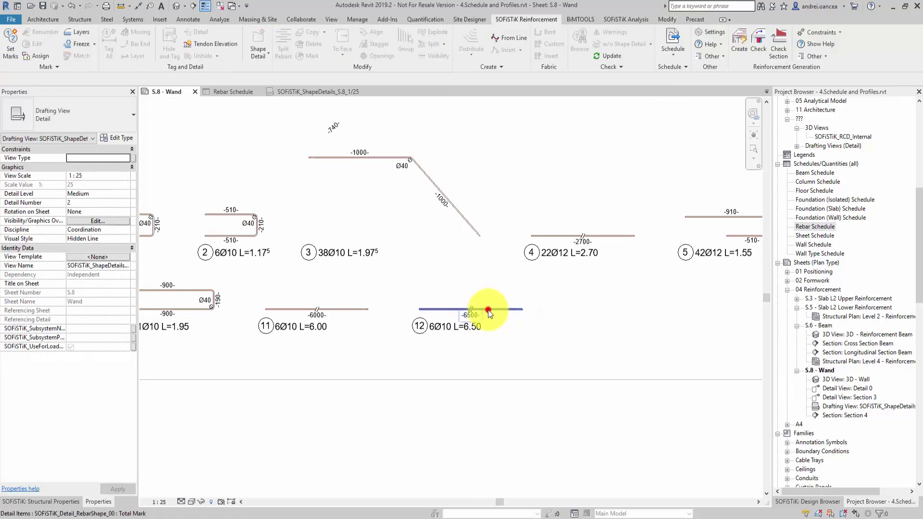
{"action": "left_click", "coordinate": [484, 310]}
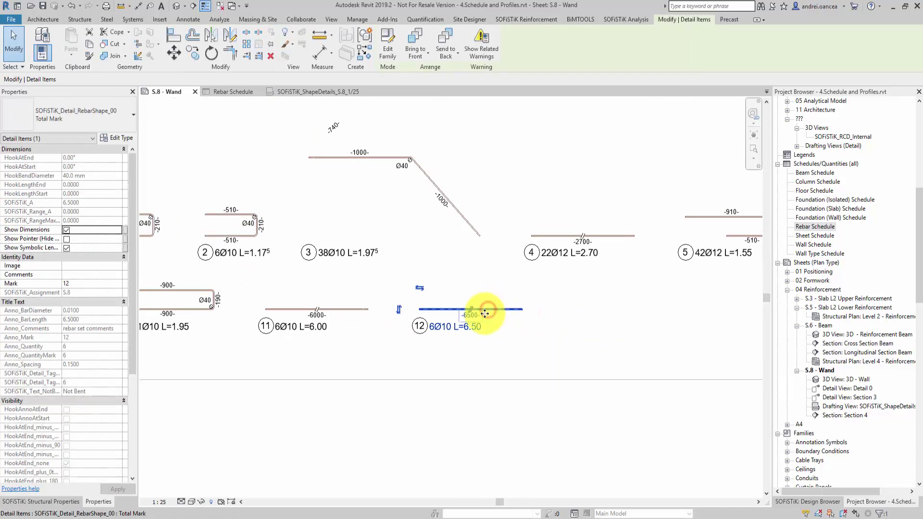
{"action": "left_click", "coordinate": [66, 248]}
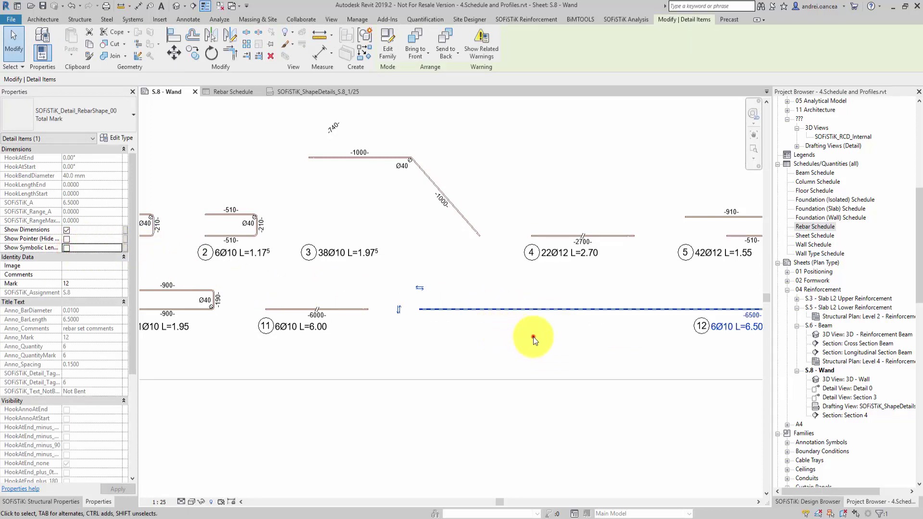
{"action": "left_click", "coordinate": [531, 336]}
{"action": "scroll", "coordinate": [533, 336], "scroll_direction": "down", "scroll_amount": 3}
{"action": "middle_click_drag", "start_coordinate": [587, 340], "coordinate": [385, 330]}
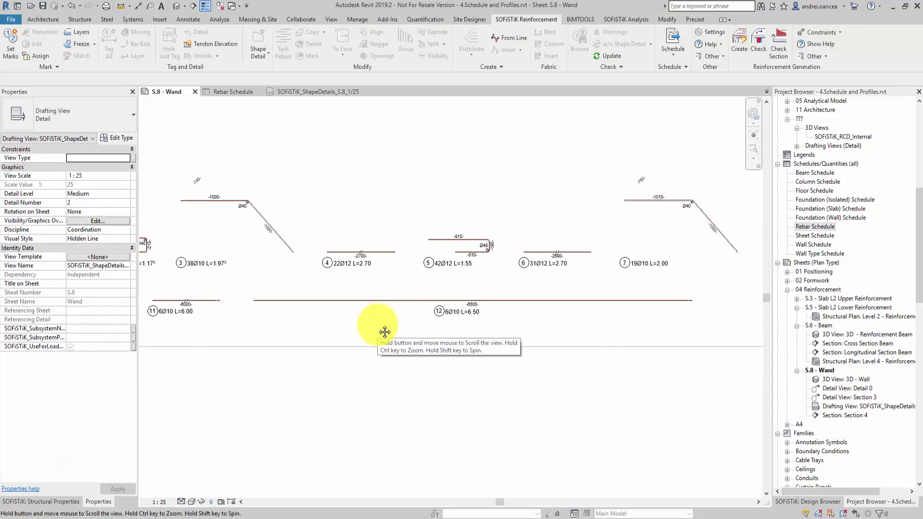
{"action": "left_click", "coordinate": [380, 303]}
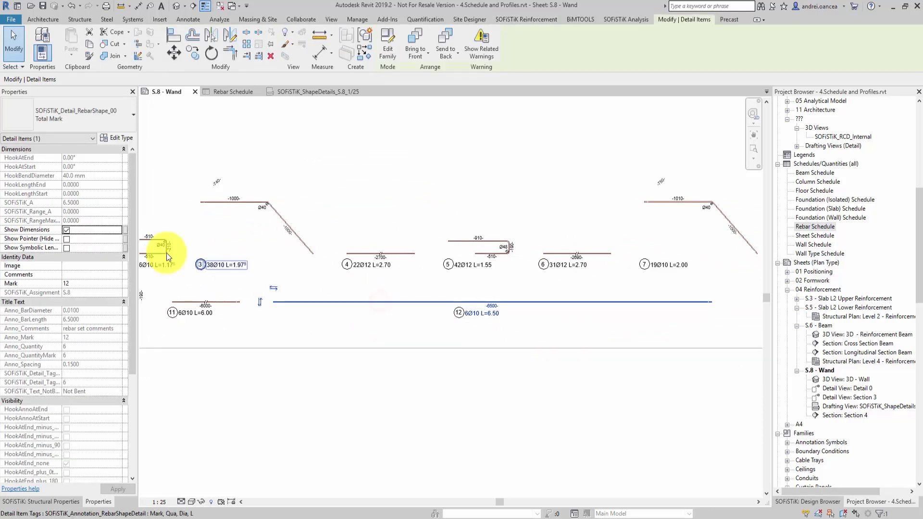
{"action": "left_click", "coordinate": [66, 248]}
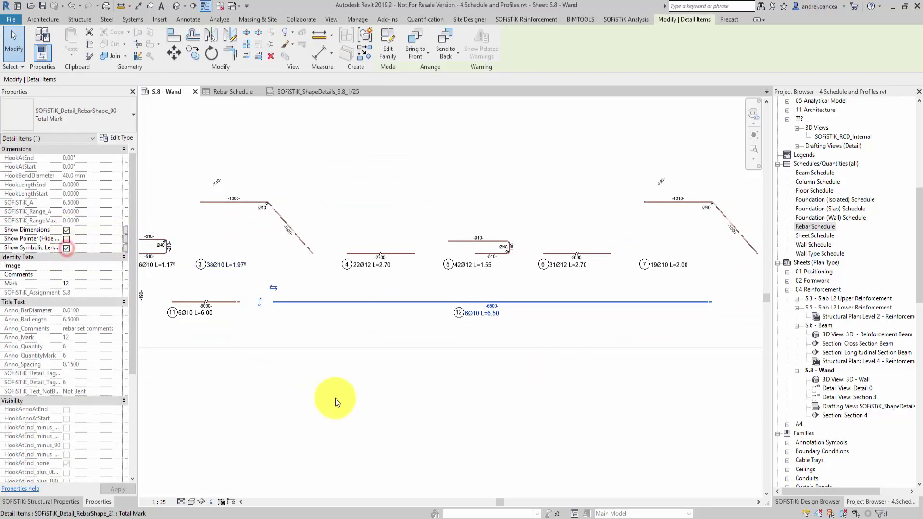
{"action": "left_click", "coordinate": [333, 330]}
{"action": "scroll", "coordinate": [341, 370], "scroll_direction": "down", "scroll_amount": 5}
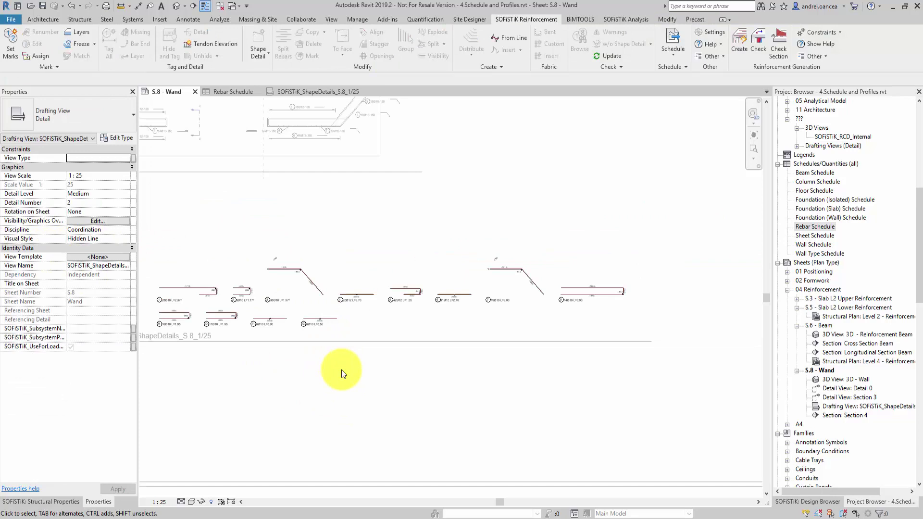
{"action": "middle_click_drag", "start_coordinate": [341, 369], "coordinate": [414, 355]}
{"action": "double_click", "coordinate": [359, 449]}
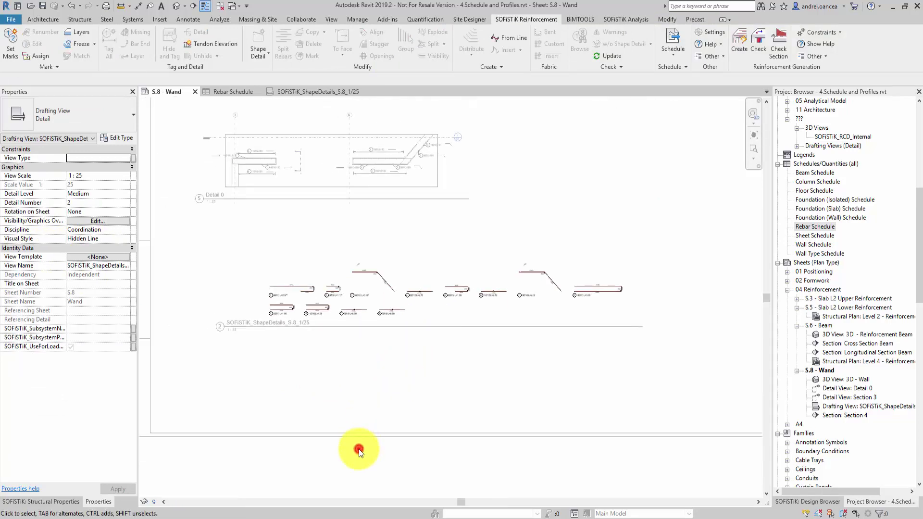
Step: Nudge the shape-details viewport slightly left on sheet S.8, then switch to the Rebar Schedule view
{"action": "scroll", "coordinate": [461, 399], "scroll_direction": "down", "scroll_amount": 4}
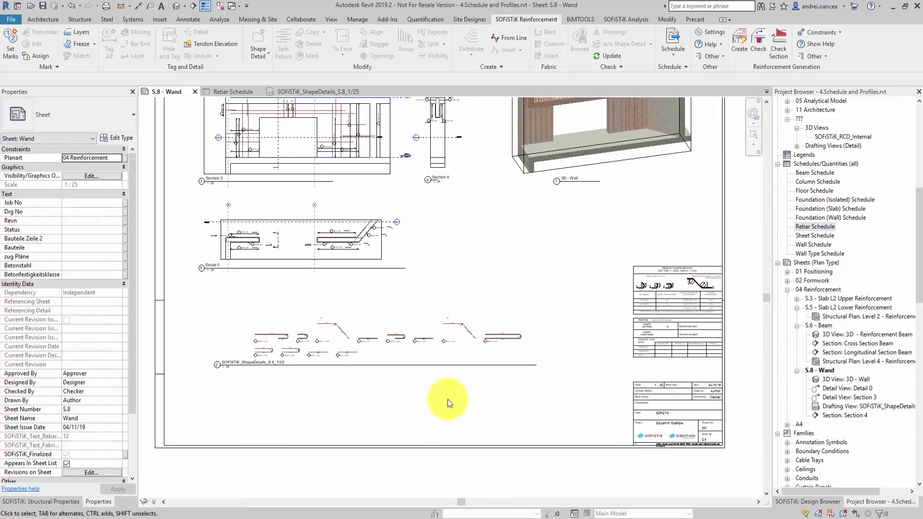
{"action": "left_click", "coordinate": [394, 342]}
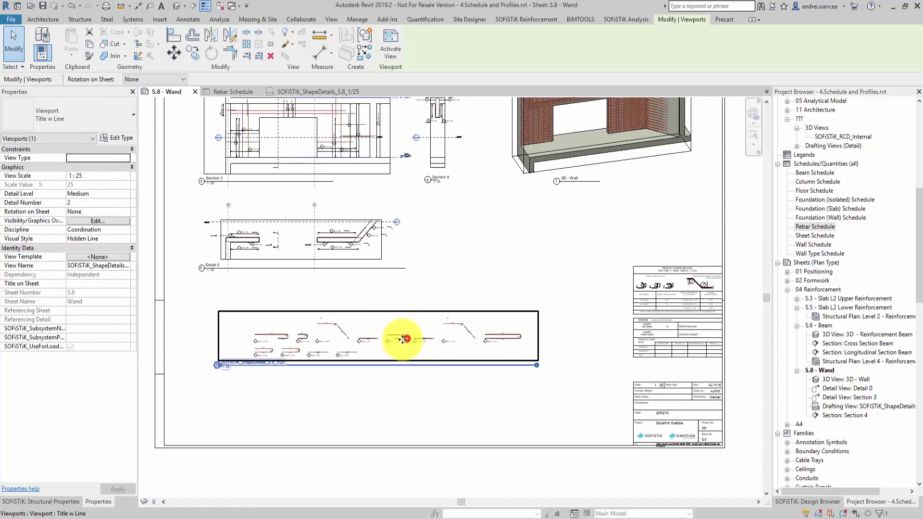
{"action": "left_click_drag", "start_coordinate": [406, 338], "coordinate": [362, 337]}
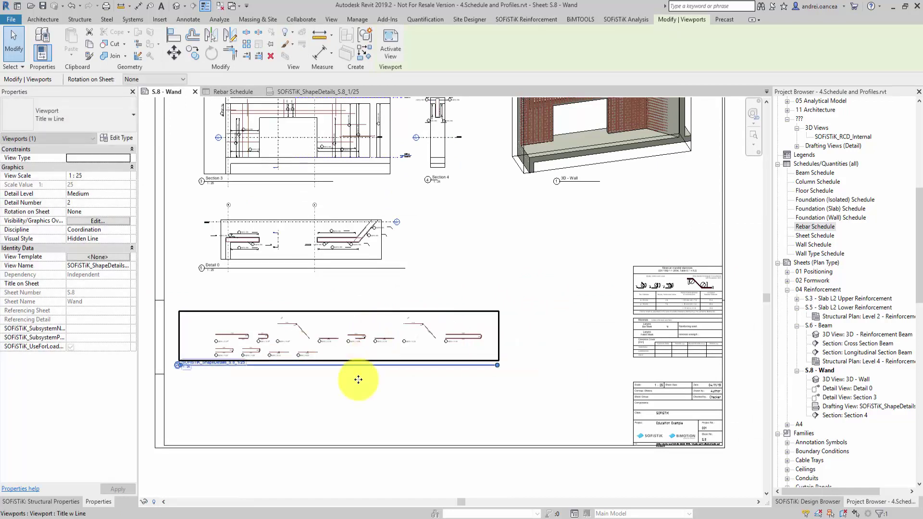
{"action": "left_click", "coordinate": [352, 398]}
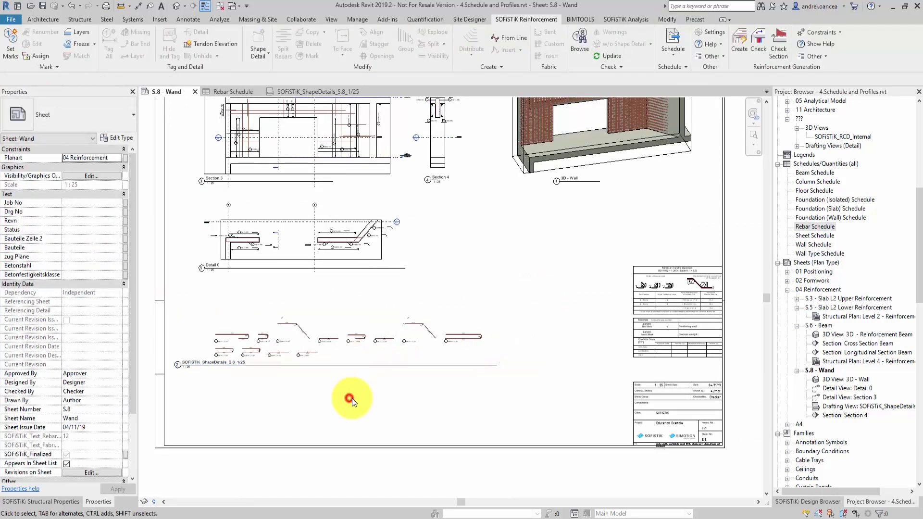
{"action": "left_click", "coordinate": [231, 92]}
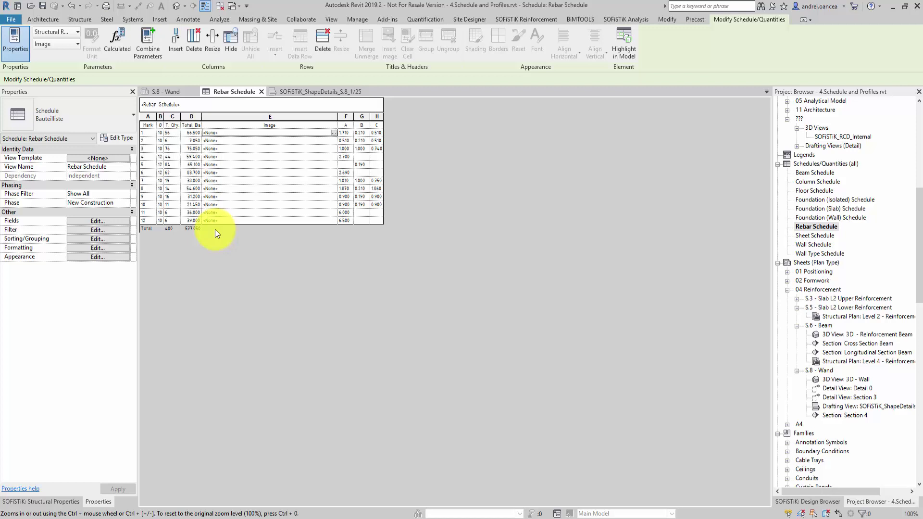
Step: Place the Rebar Schedule as a viewport on sheet S.8 - Wand, left of the title block
{"action": "left_click", "coordinate": [175, 92]}
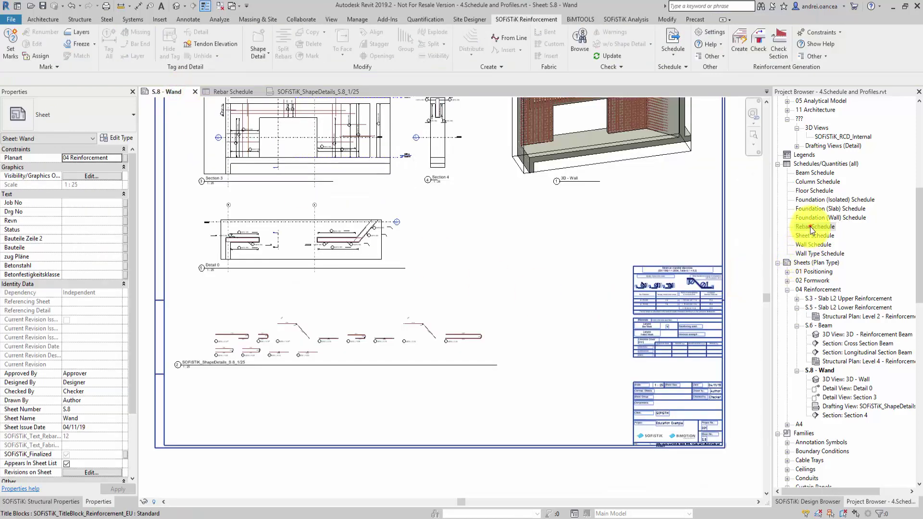
{"action": "left_click_drag", "start_coordinate": [811, 230], "coordinate": [561, 231]}
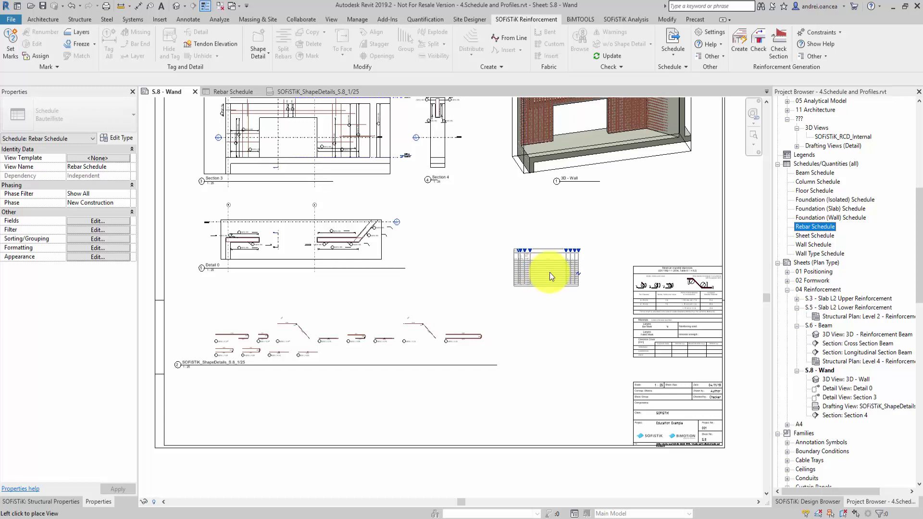
{"action": "left_click", "coordinate": [547, 269]}
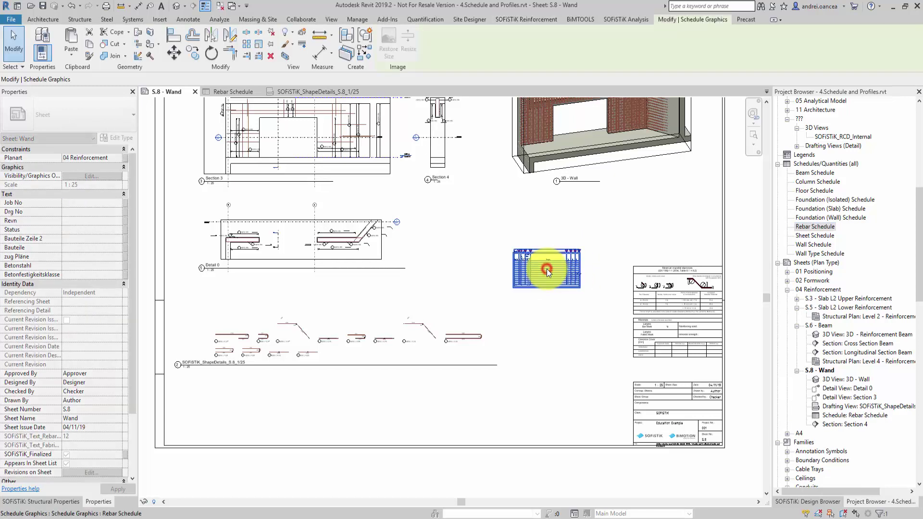
{"action": "left_click", "coordinate": [531, 342]}
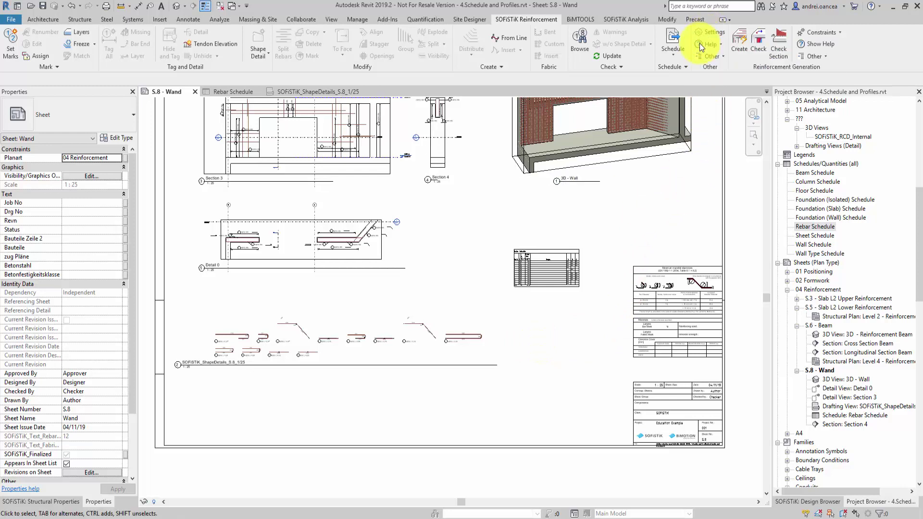
Step: Add a bent-bar shape image to every Rebar Schedule mark with Schedule > Shape Image
{"action": "left_click", "coordinate": [676, 56]}
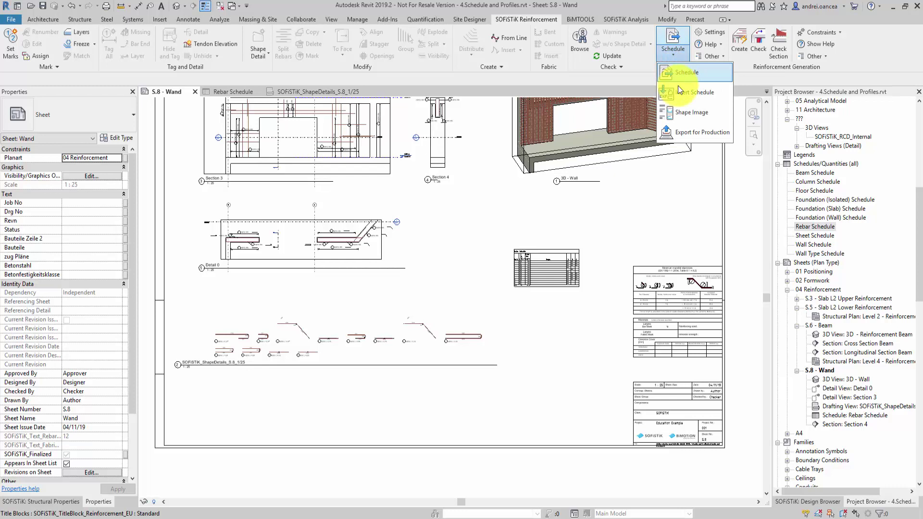
{"action": "left_click", "coordinate": [696, 117]}
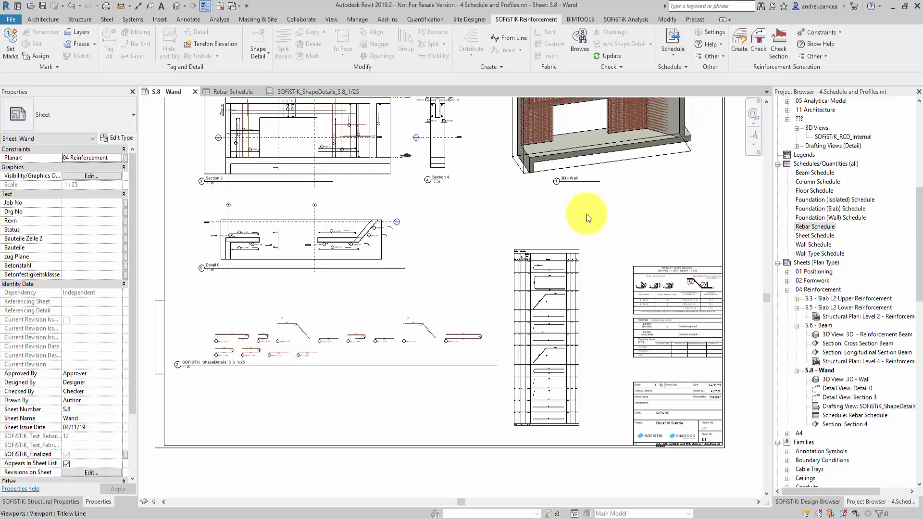
{"action": "scroll", "coordinate": [543, 259], "scroll_direction": "up", "scroll_amount": 5}
{"action": "scroll", "coordinate": [556, 295], "scroll_direction": "up", "scroll_amount": 4}
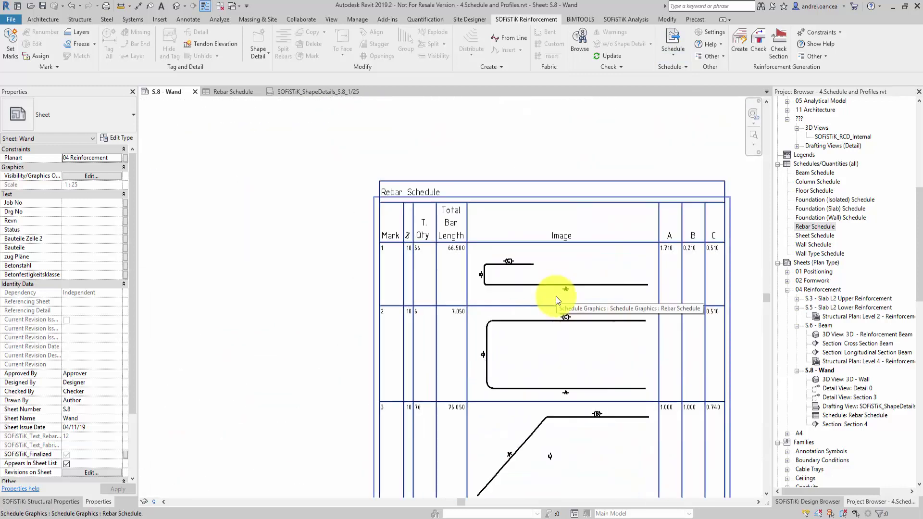
{"action": "scroll", "coordinate": [555, 298], "scroll_direction": "down", "scroll_amount": 8}
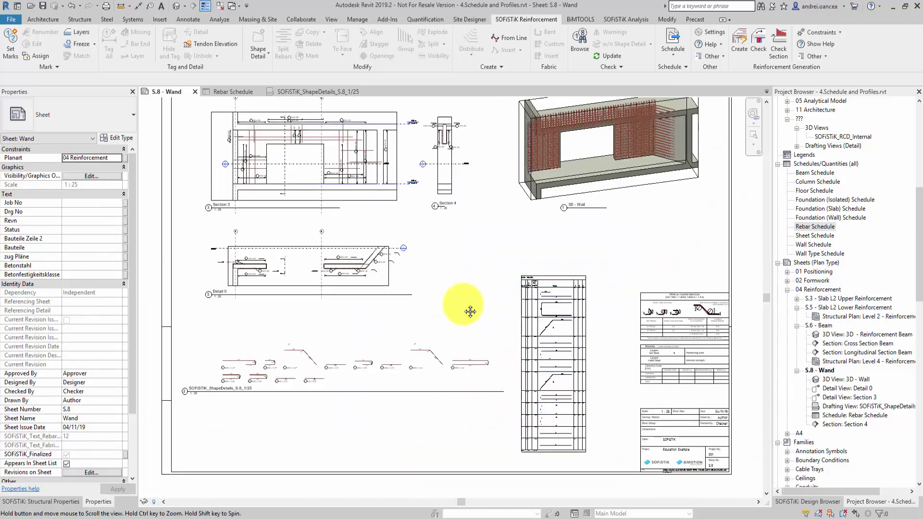
{"action": "scroll", "coordinate": [476, 313], "scroll_direction": "down", "scroll_amount": 3}
{"action": "middle_click_drag", "start_coordinate": [493, 317], "coordinate": [487, 323]}
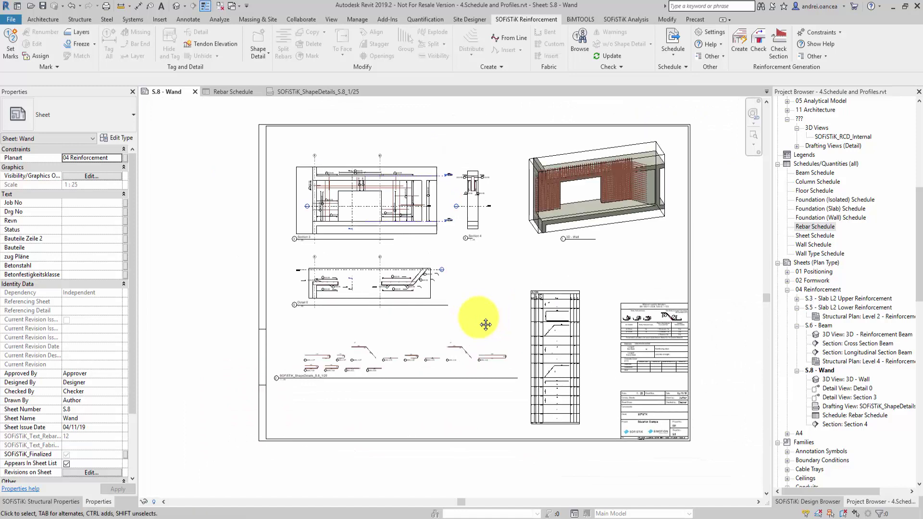
Step: From the Schedule settings' template browser, open SOFiSTiK_Schedule_Template_EU.docx for editing in Word
{"action": "left_click", "coordinate": [708, 32]}
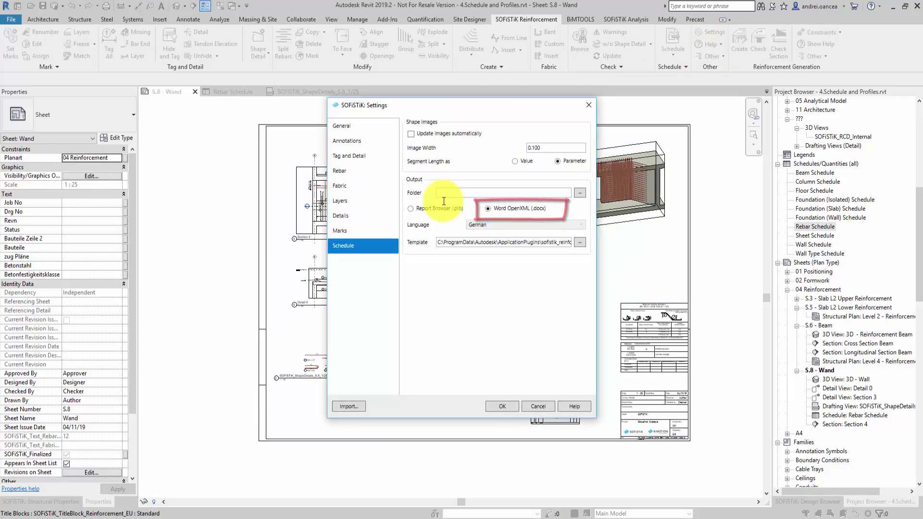
{"action": "left_click", "coordinate": [580, 241]}
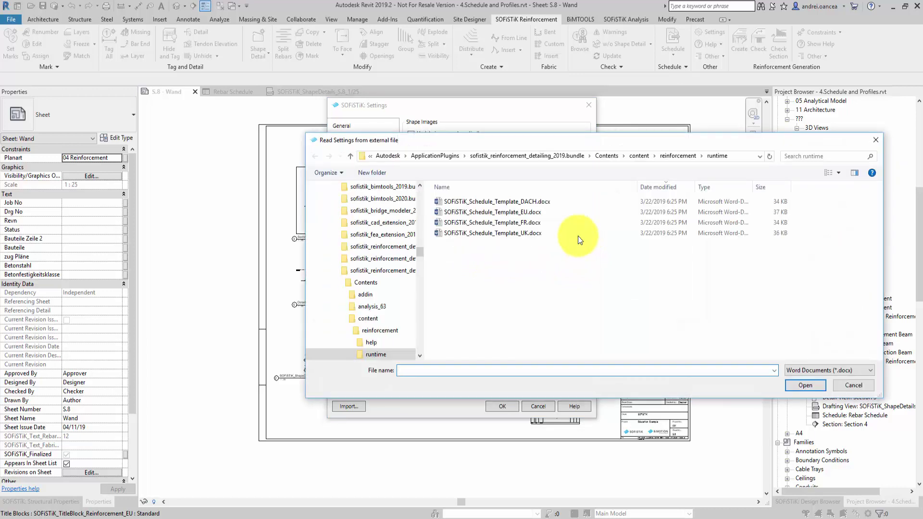
{"action": "left_click", "coordinate": [552, 212]}
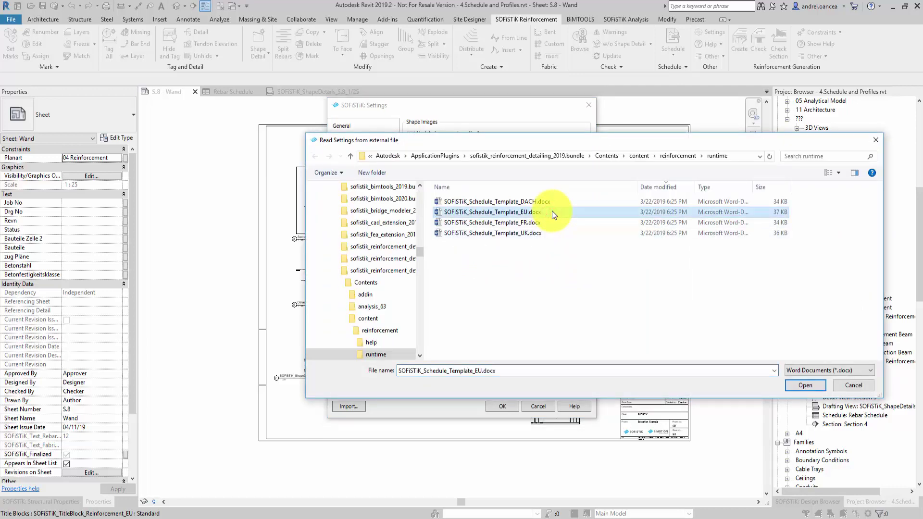
{"action": "right_click", "coordinate": [510, 212]}
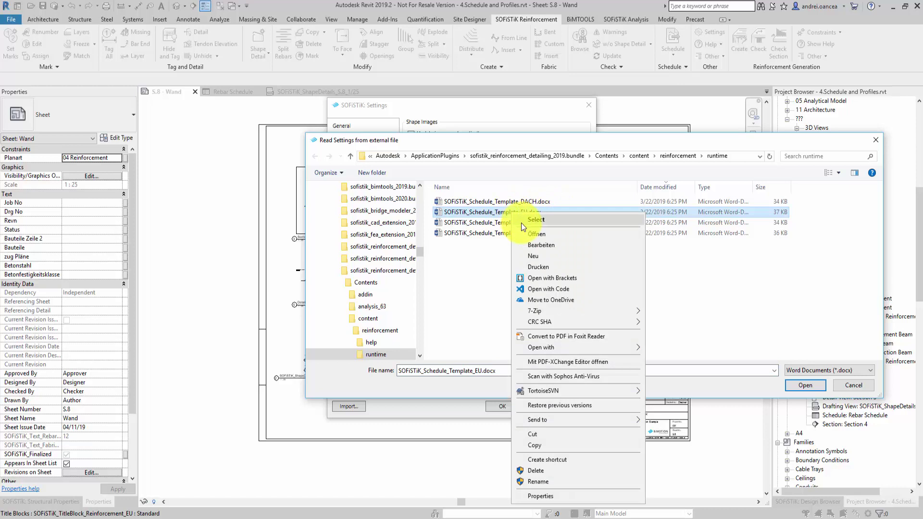
{"action": "left_click", "coordinate": [541, 246]}
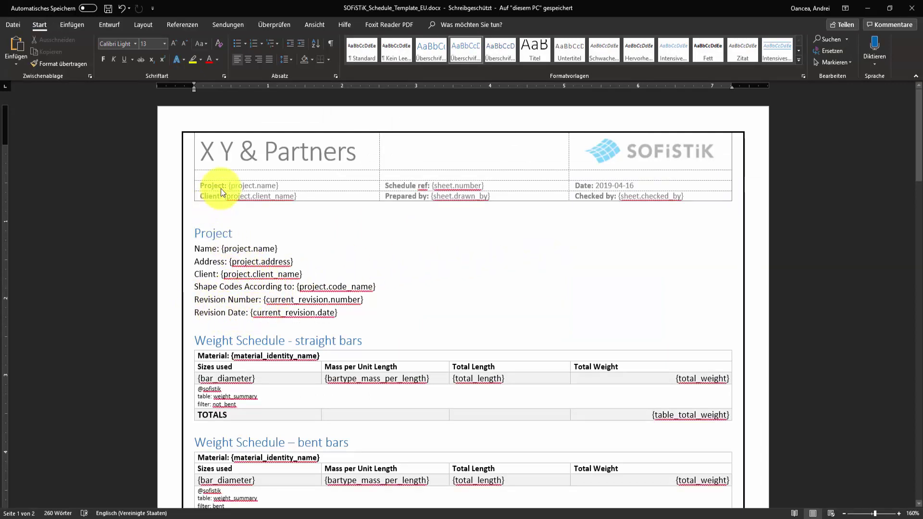
Step: Scroll through the EU template's weight schedules and Rebar Bending Schedule, then close Word
{"action": "scroll", "coordinate": [350, 294], "scroll_direction": "down", "scroll_amount": 5}
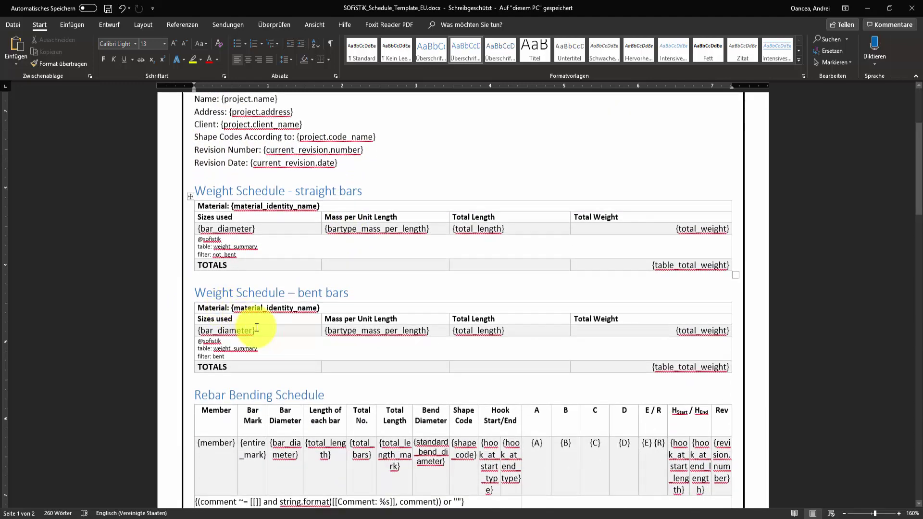
{"action": "scroll", "coordinate": [257, 327], "scroll_direction": "down", "scroll_amount": 5}
{"action": "scroll", "coordinate": [257, 328], "scroll_direction": "down", "scroll_amount": 4}
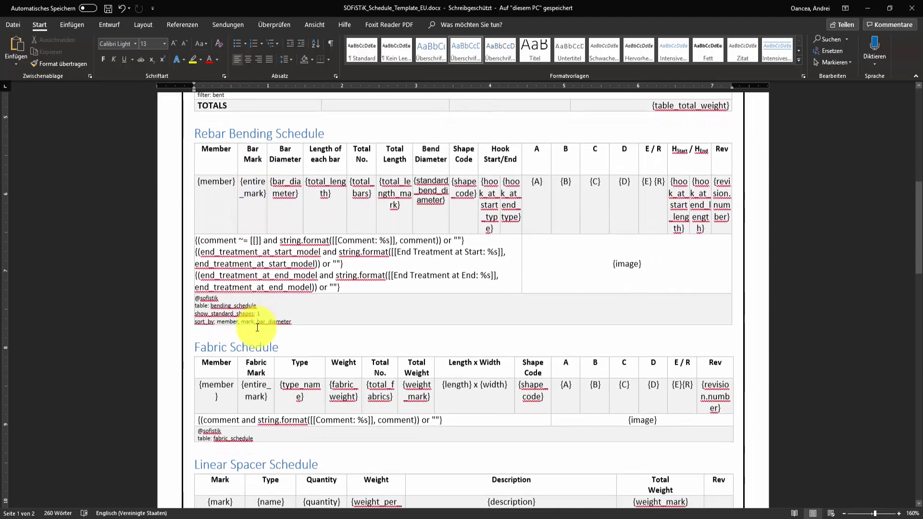
{"action": "scroll", "coordinate": [257, 328], "scroll_direction": "up", "scroll_amount": 5}
{"action": "scroll", "coordinate": [257, 327], "scroll_direction": "up", "scroll_amount": 9}
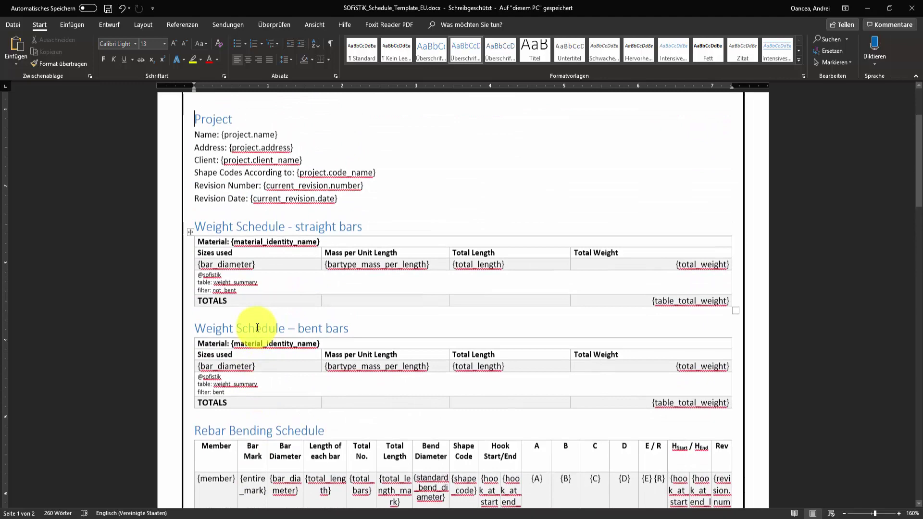
{"action": "left_click", "coordinate": [914, 8]}
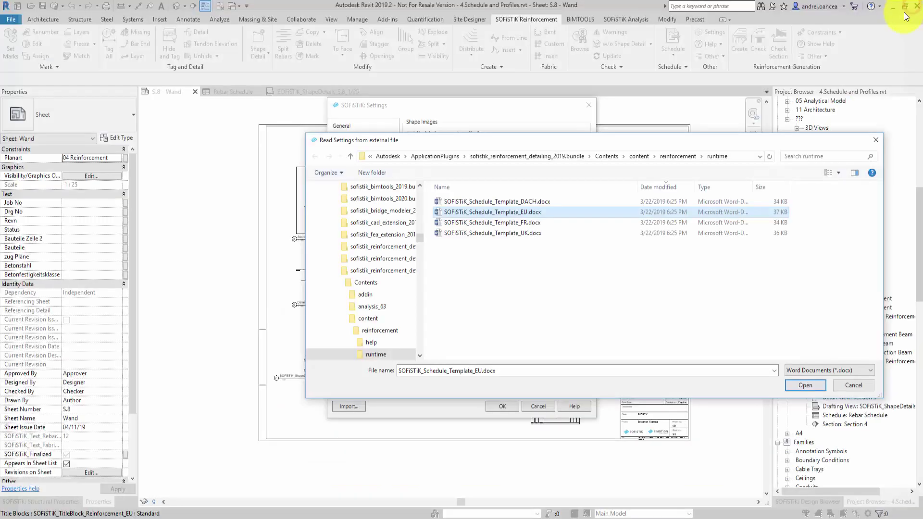
Step: Open SOFiSTiK_Schedule_Template_DACH.docx in Word and review its Mengenliste, Biegeliste and Mattenliste tables
{"action": "right_click", "coordinate": [528, 201]}
{"action": "left_click", "coordinate": [559, 238]}
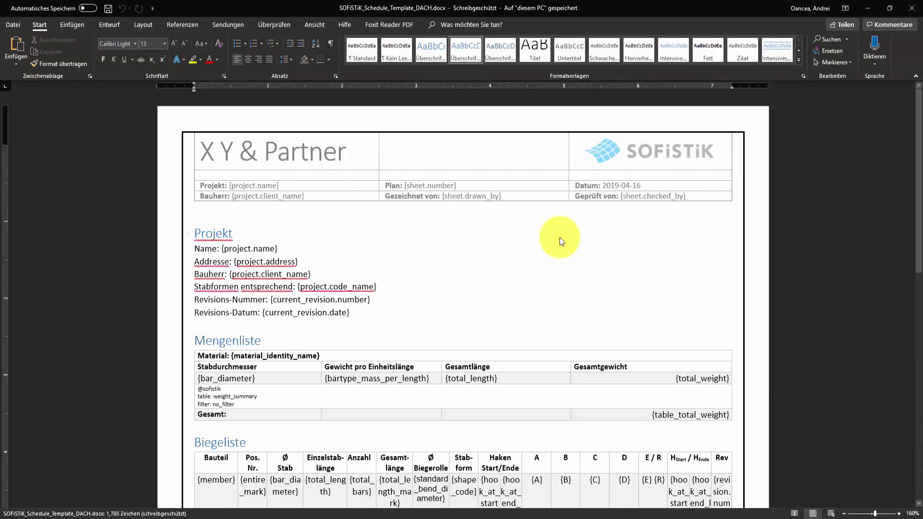
{"action": "scroll", "coordinate": [560, 238], "scroll_direction": "down", "scroll_amount": 3}
{"action": "scroll", "coordinate": [561, 238], "scroll_direction": "down", "scroll_amount": 8}
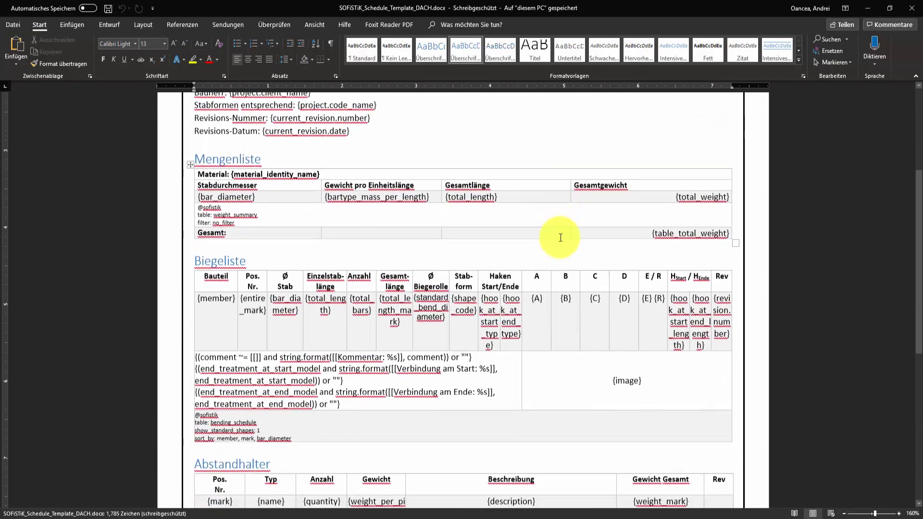
{"action": "scroll", "coordinate": [561, 238], "scroll_direction": "down", "scroll_amount": 3}
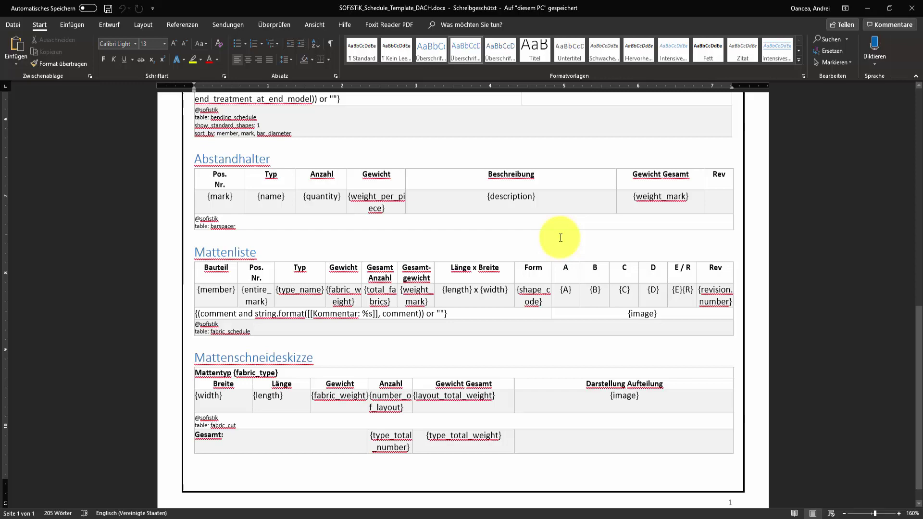
{"action": "scroll", "coordinate": [561, 237], "scroll_direction": "up", "scroll_amount": 7}
{"action": "scroll", "coordinate": [577, 207], "scroll_direction": "up", "scroll_amount": 3}
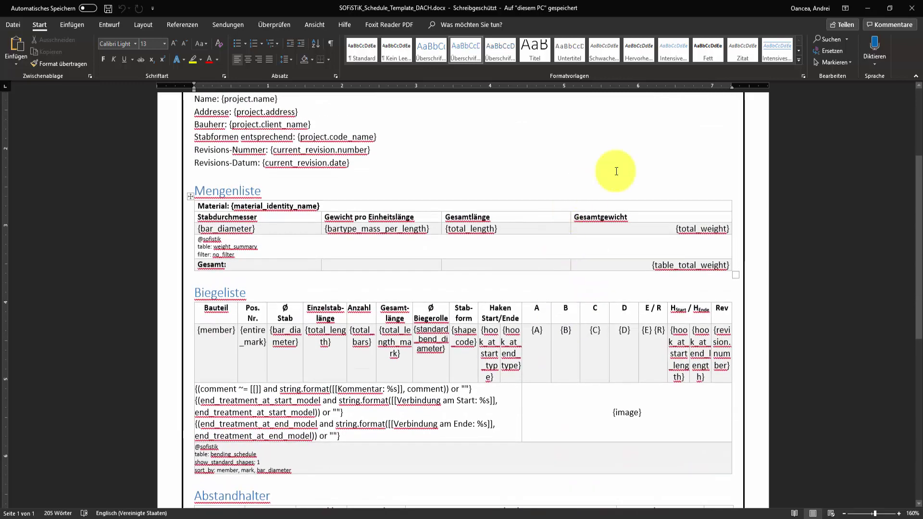
Step: Close Word, load the EU schedule template, and export S.8's rebar schedule to Word
{"action": "left_click", "coordinate": [911, 9]}
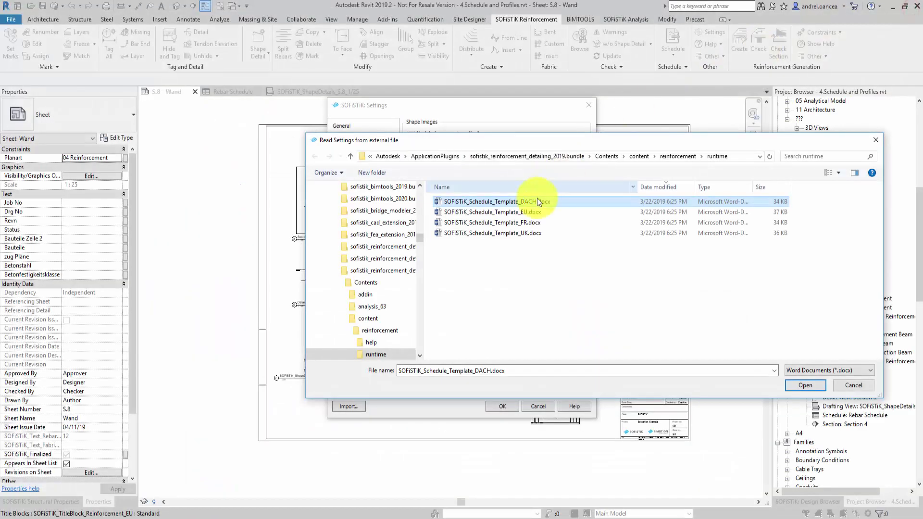
{"action": "left_click", "coordinate": [530, 212]}
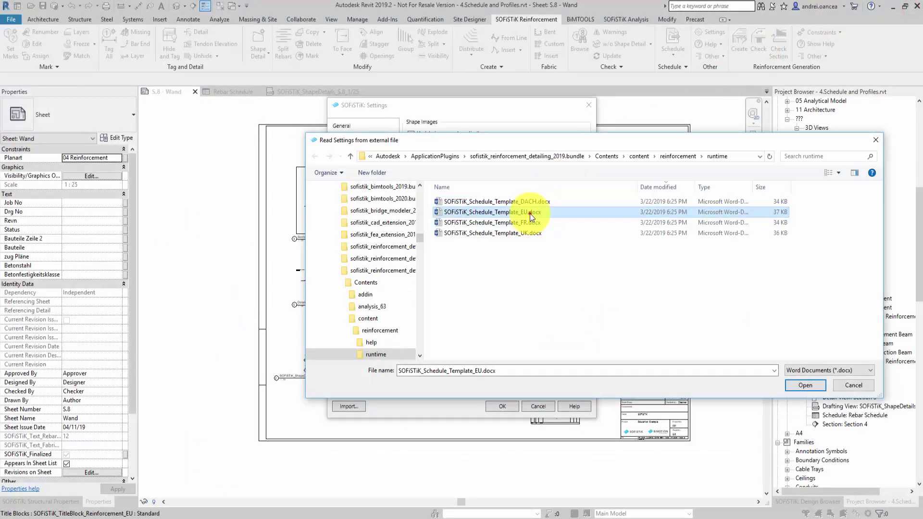
{"action": "left_click", "coordinate": [807, 384]}
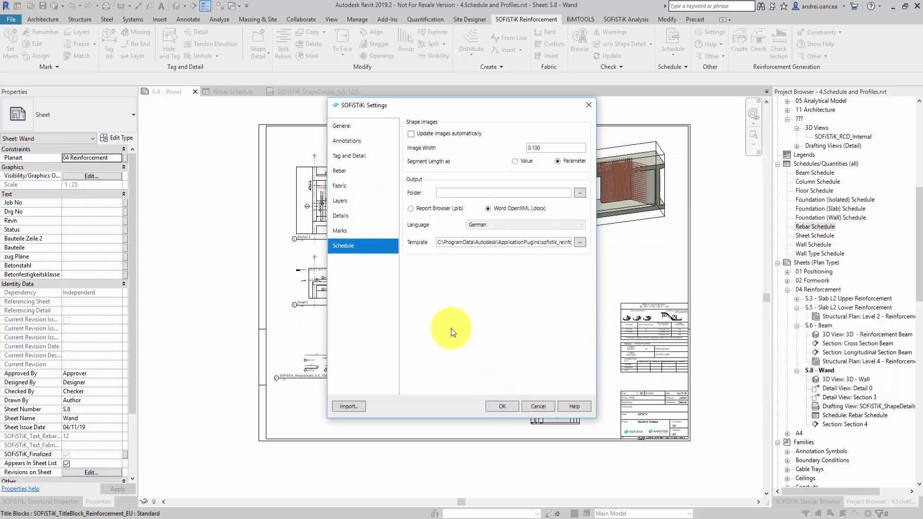
{"action": "left_click", "coordinate": [512, 409]}
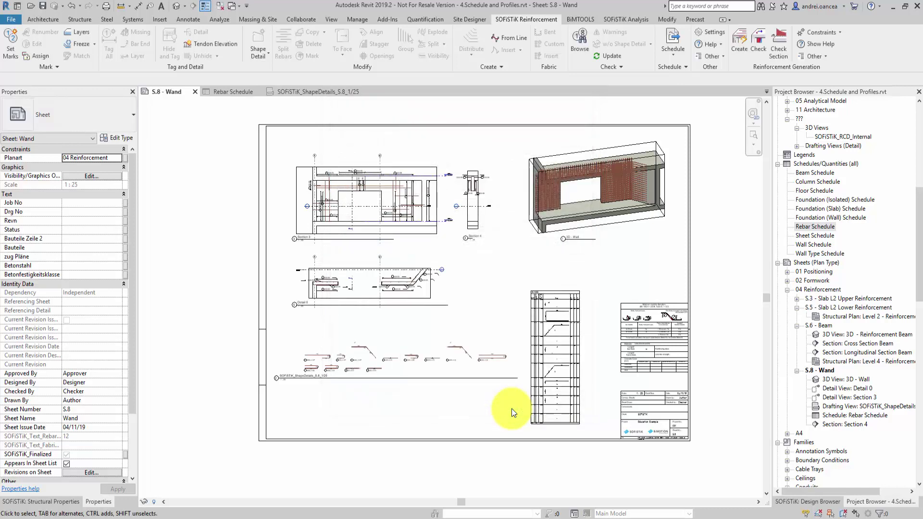
{"action": "left_click", "coordinate": [670, 37]}
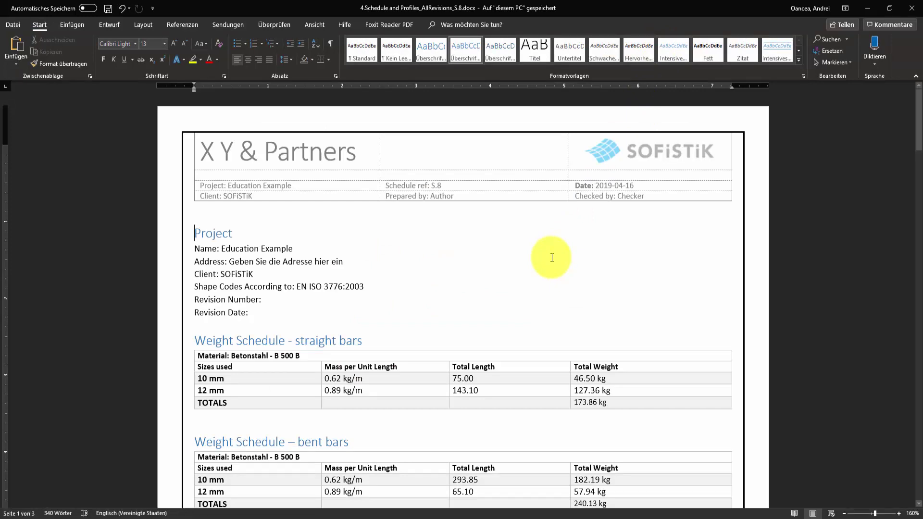
Step: Scroll the exported Rebar Bending Schedule and select a bent-bar shape image to check its size
{"action": "scroll", "coordinate": [552, 258], "scroll_direction": "down", "scroll_amount": 5}
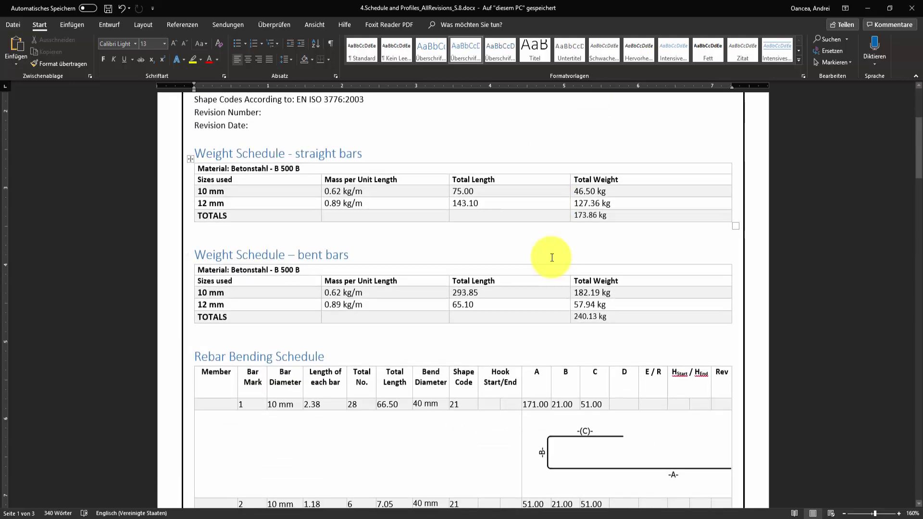
{"action": "scroll", "coordinate": [552, 257], "scroll_direction": "down", "scroll_amount": 4}
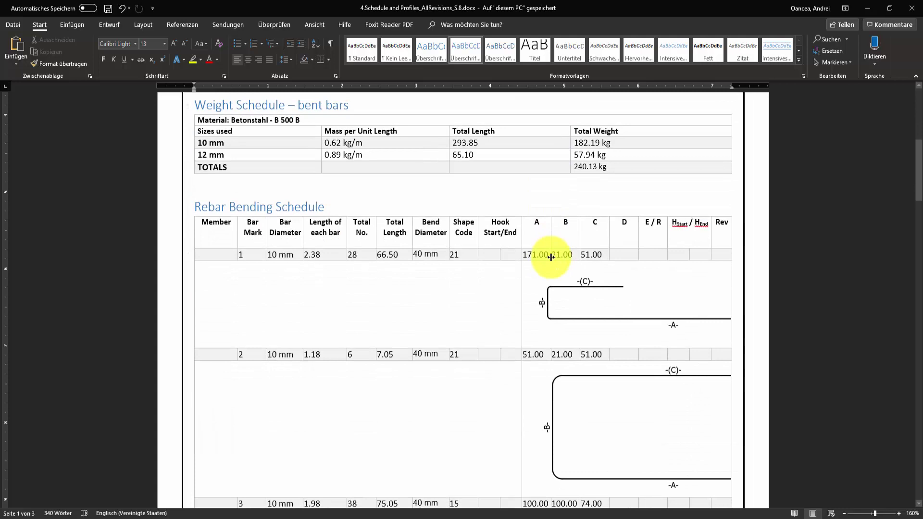
{"action": "scroll", "coordinate": [551, 257], "scroll_direction": "down", "scroll_amount": 9}
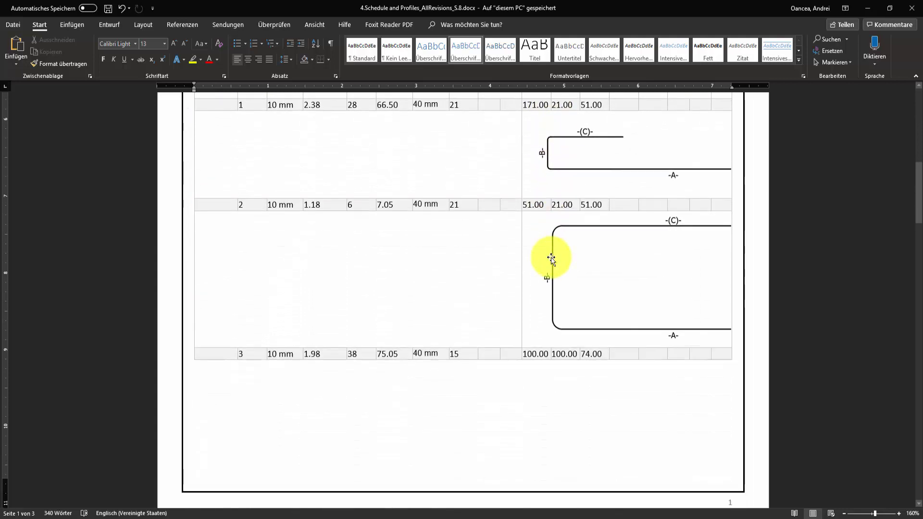
{"action": "scroll", "coordinate": [551, 258], "scroll_direction": "down", "scroll_amount": 10}
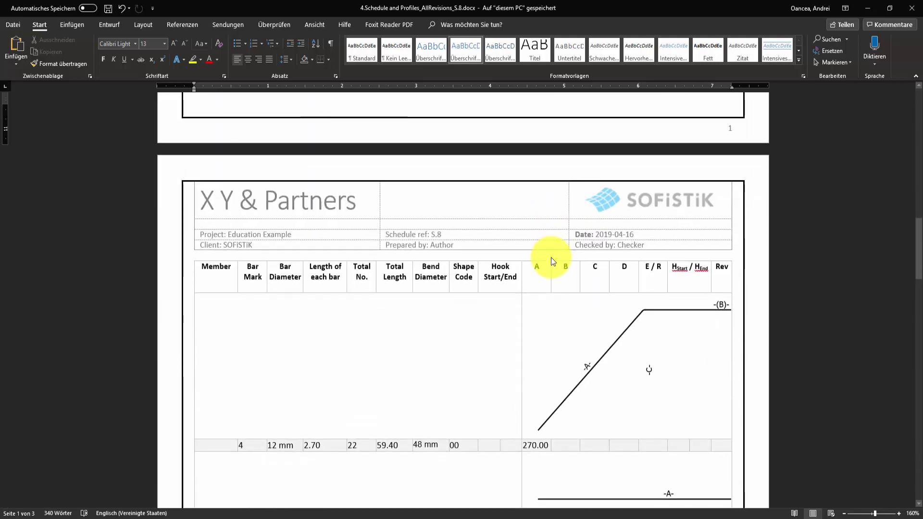
{"action": "scroll", "coordinate": [567, 226], "scroll_direction": "up", "scroll_amount": 4}
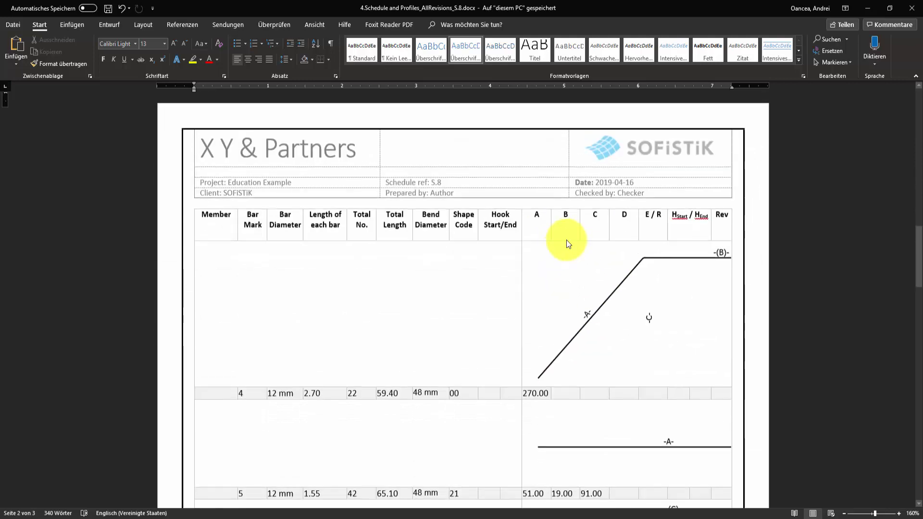
{"action": "left_click", "coordinate": [596, 306]}
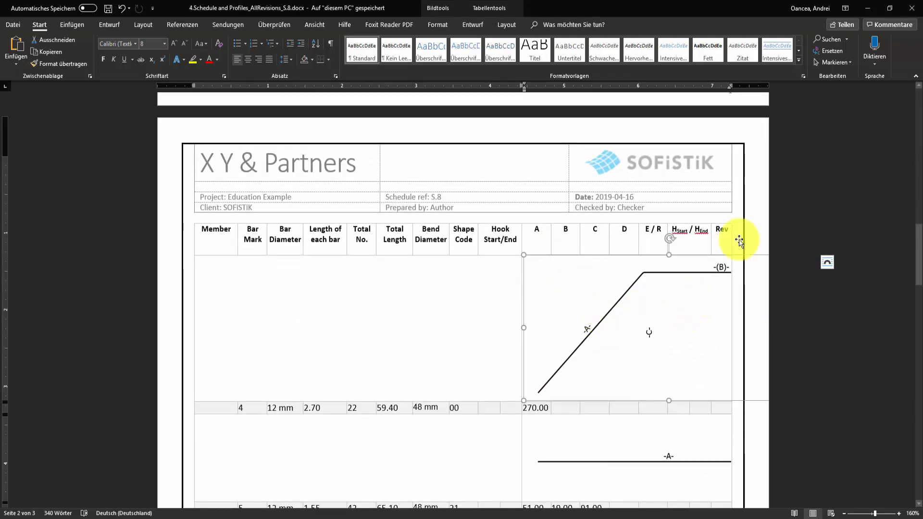
Step: Close the exported Word schedule and change the SOFiSTiK shape image width from 0.100 to 6 cm
{"action": "left_click", "coordinate": [917, 8]}
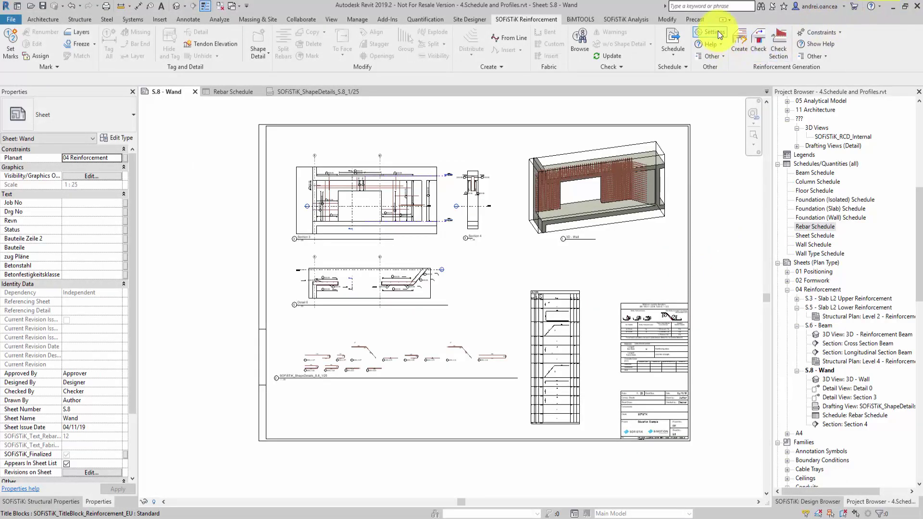
{"action": "left_click", "coordinate": [717, 33]}
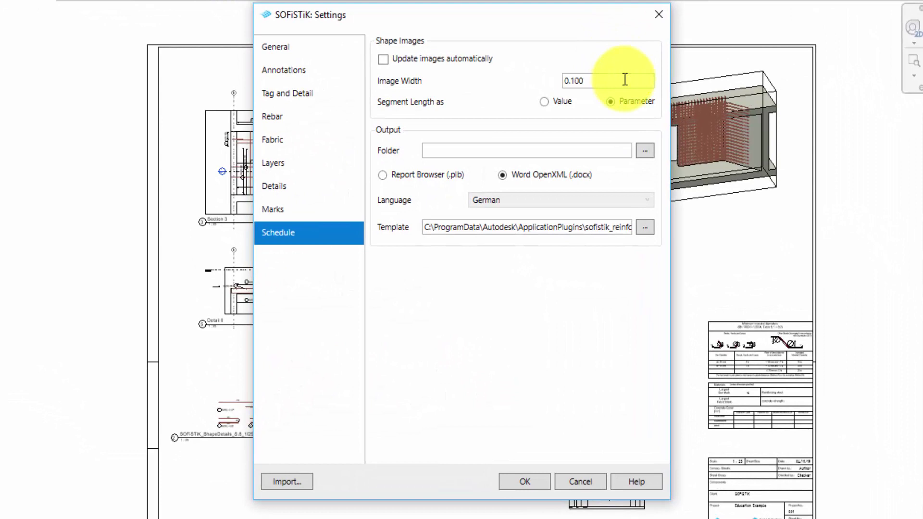
{"action": "left_click_drag", "start_coordinate": [623, 81], "coordinate": [568, 81]}
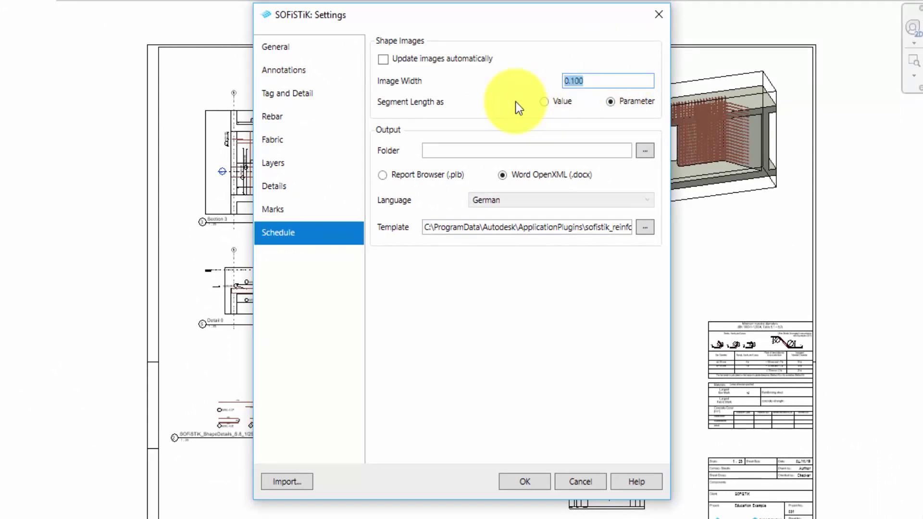
{"action": "type", "text": "6cm"}
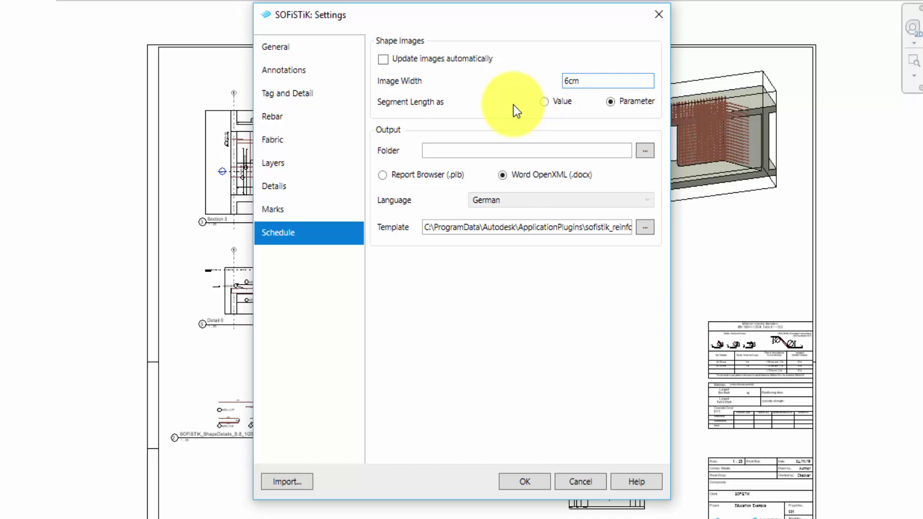
{"action": "left_click", "coordinate": [483, 153]}
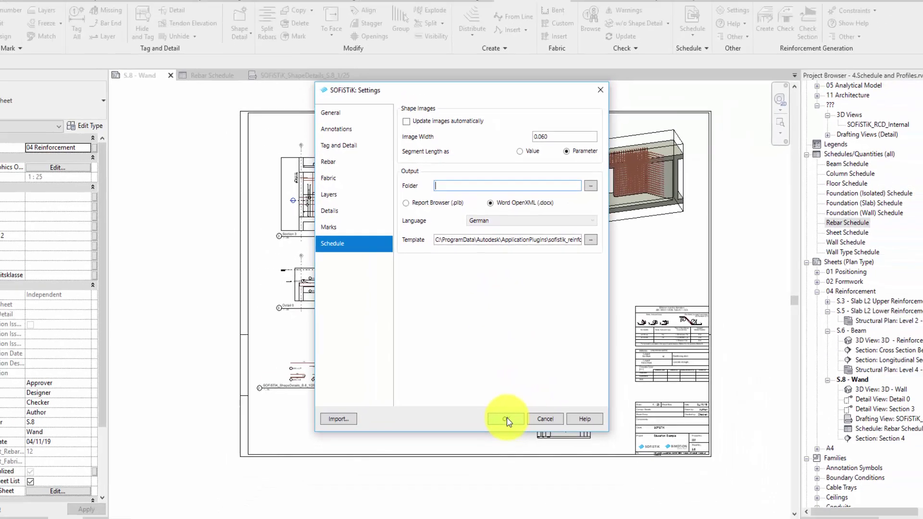
{"action": "left_click", "coordinate": [517, 456]}
Step: Re-export the Rebar Bending Schedule, confirm the twelve bar sketches fit the table, and return to sheet S.8
{"action": "left_click", "coordinate": [677, 35]}
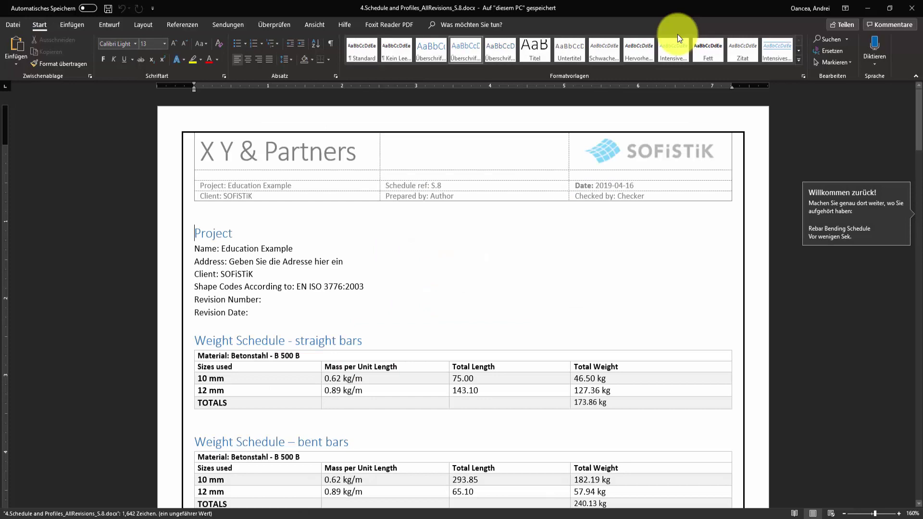
{"action": "scroll", "coordinate": [702, 249], "scroll_direction": "down", "scroll_amount": 10}
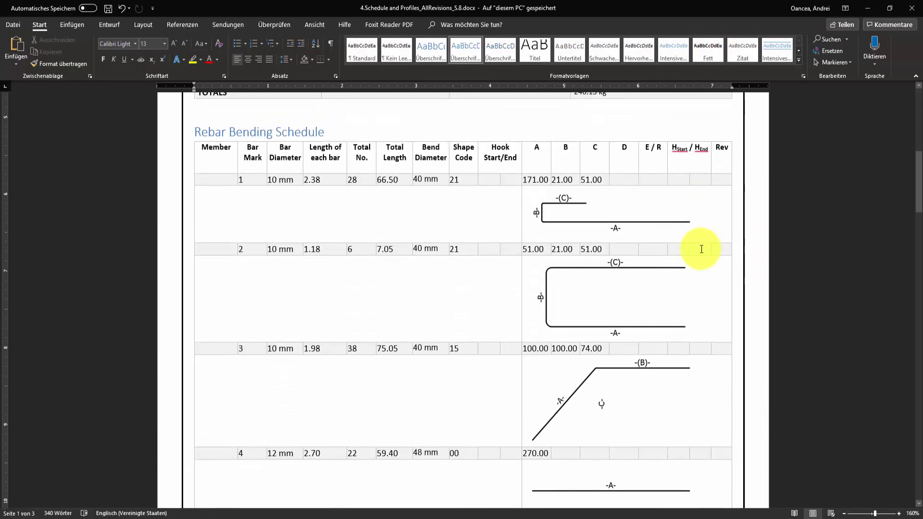
{"action": "scroll", "coordinate": [702, 249], "scroll_direction": "down", "scroll_amount": 8}
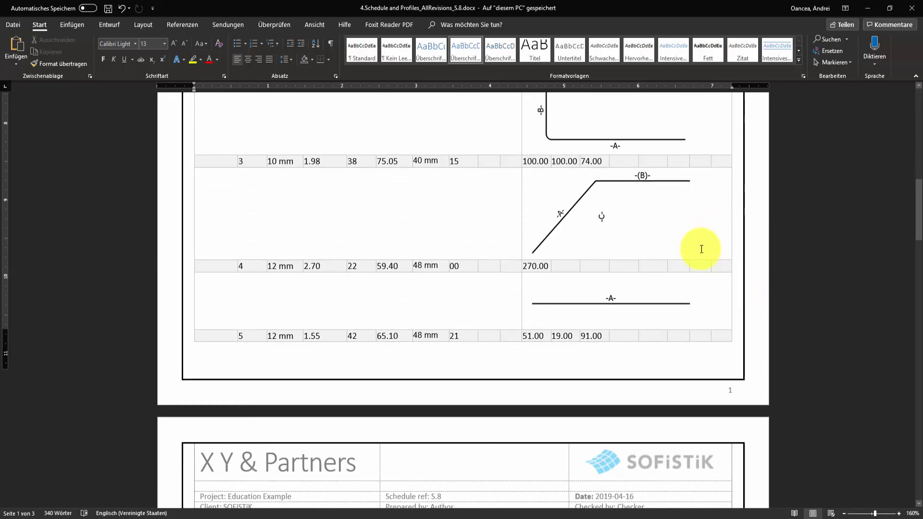
{"action": "scroll", "coordinate": [701, 250], "scroll_direction": "down", "scroll_amount": 10}
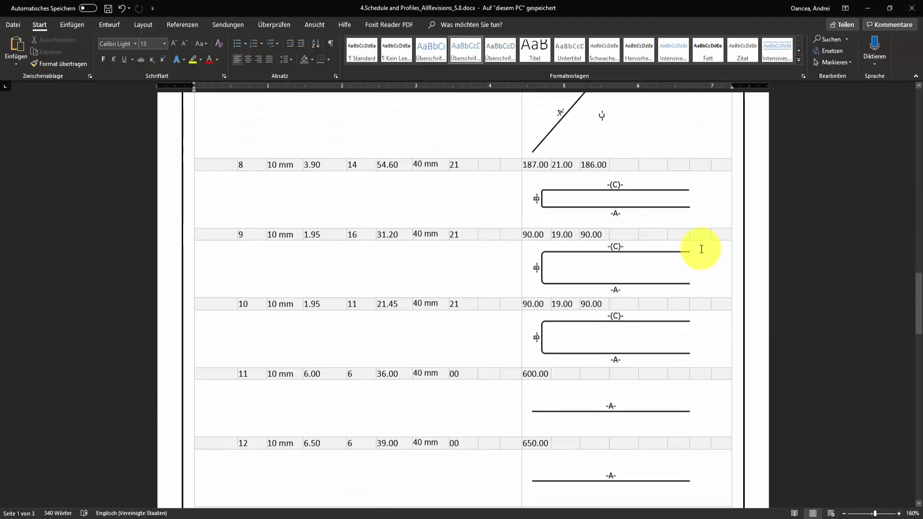
{"action": "scroll", "coordinate": [700, 249], "scroll_direction": "down", "scroll_amount": 3}
{"action": "scroll", "coordinate": [702, 249], "scroll_direction": "up", "scroll_amount": 3}
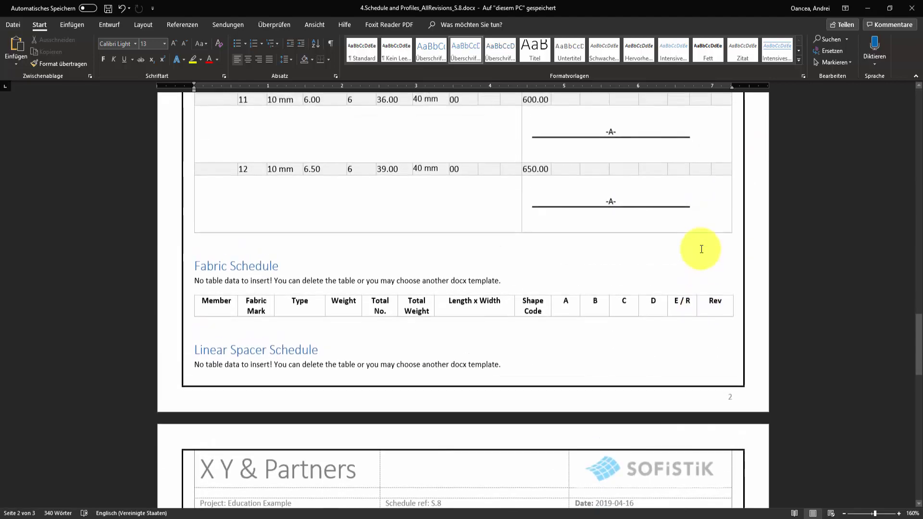
{"action": "scroll", "coordinate": [702, 249], "scroll_direction": "up", "scroll_amount": 12}
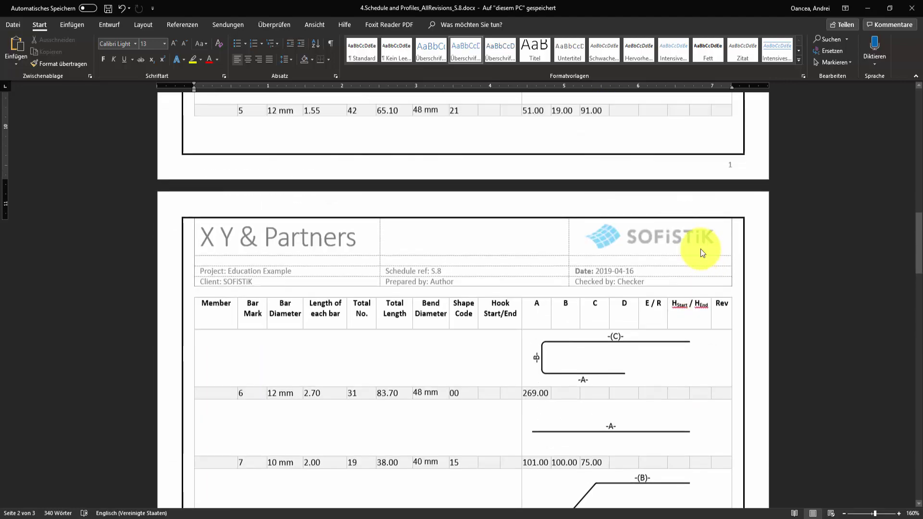
{"action": "scroll", "coordinate": [701, 249], "scroll_direction": "up", "scroll_amount": 10}
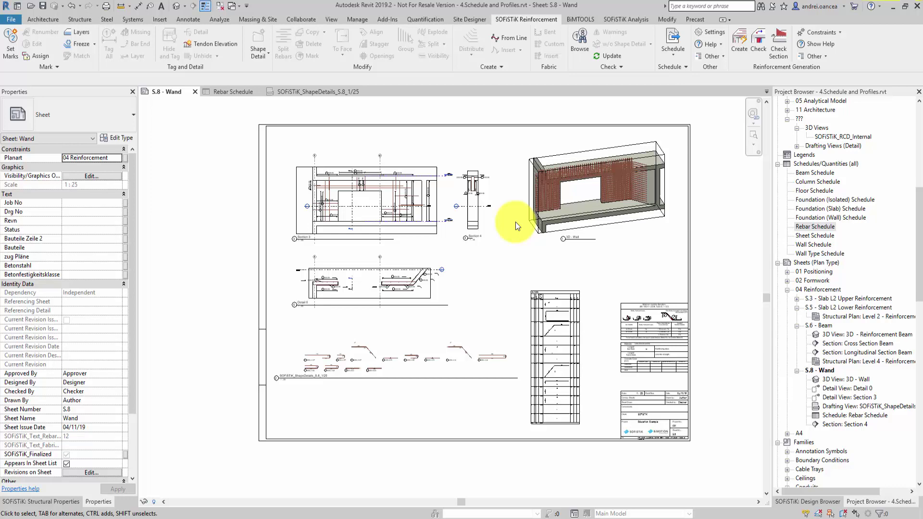
{"action": "left_click", "coordinate": [525, 296]}
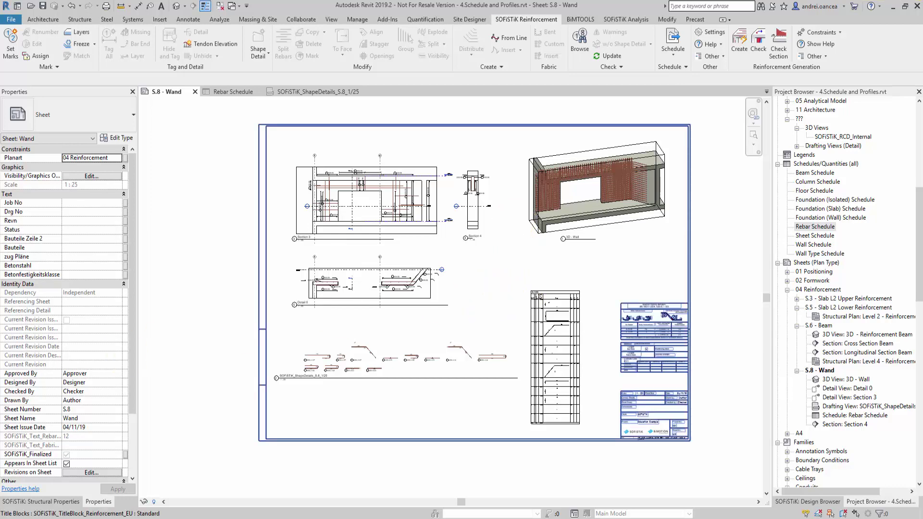